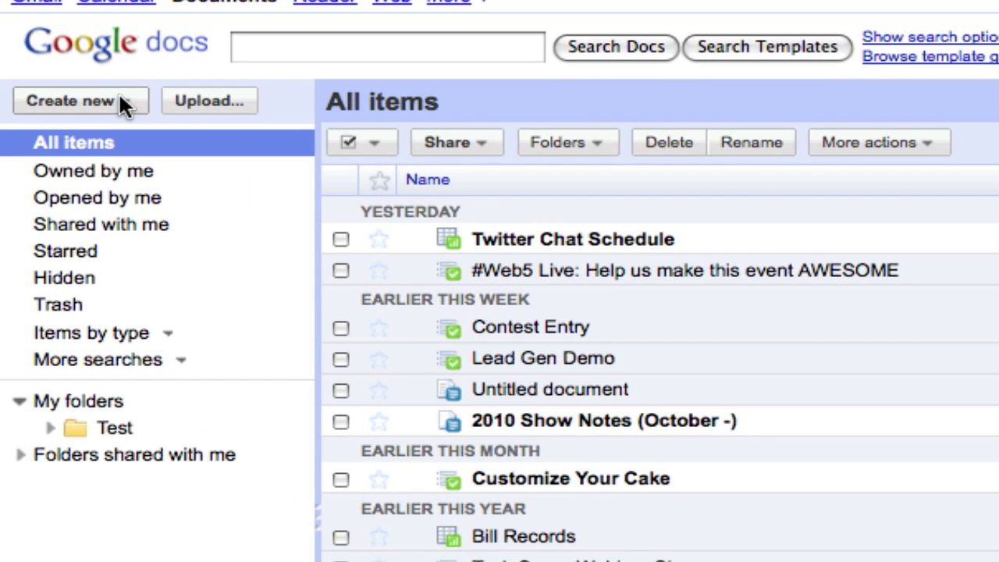
Create a new blank form and put the cursor in its untitled title field.
left_click(100, 83)
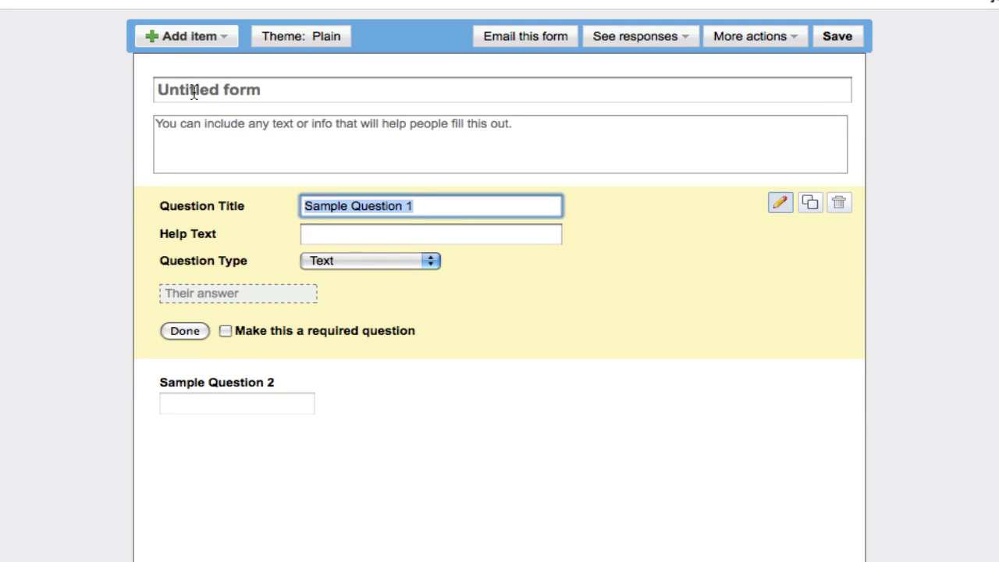
left_click(194, 92)
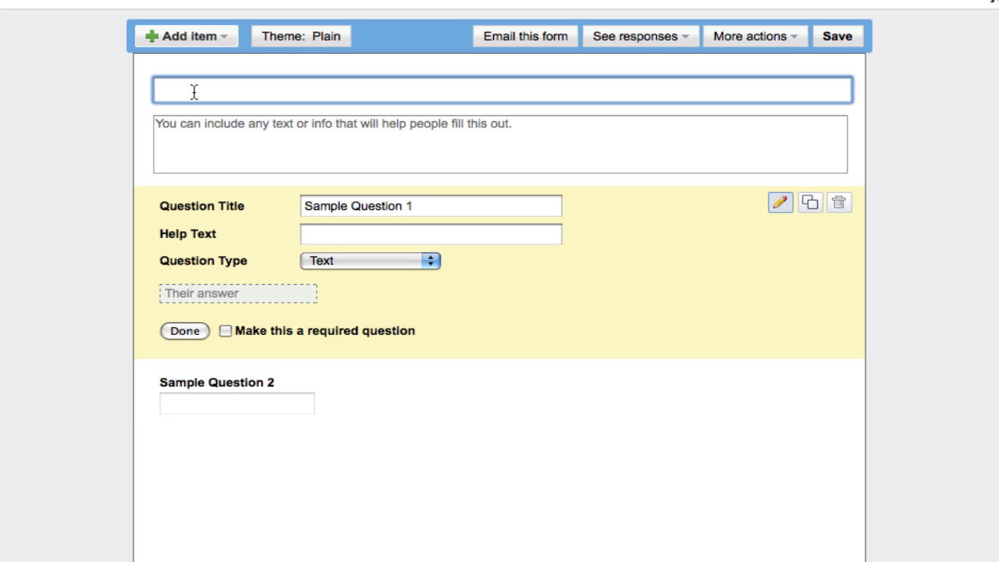
Title the form 'Sign Up for our Email List' and write the mailing-list invitation description.
type("Sign UP")
key("BackSpace")
key("BackSpace")
type("p for ou")
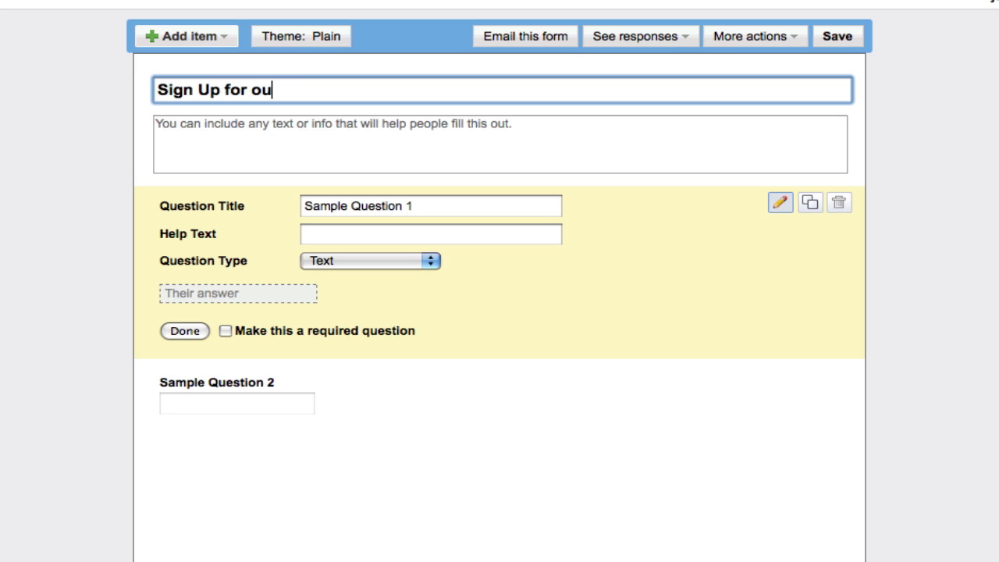
type("r Email List")
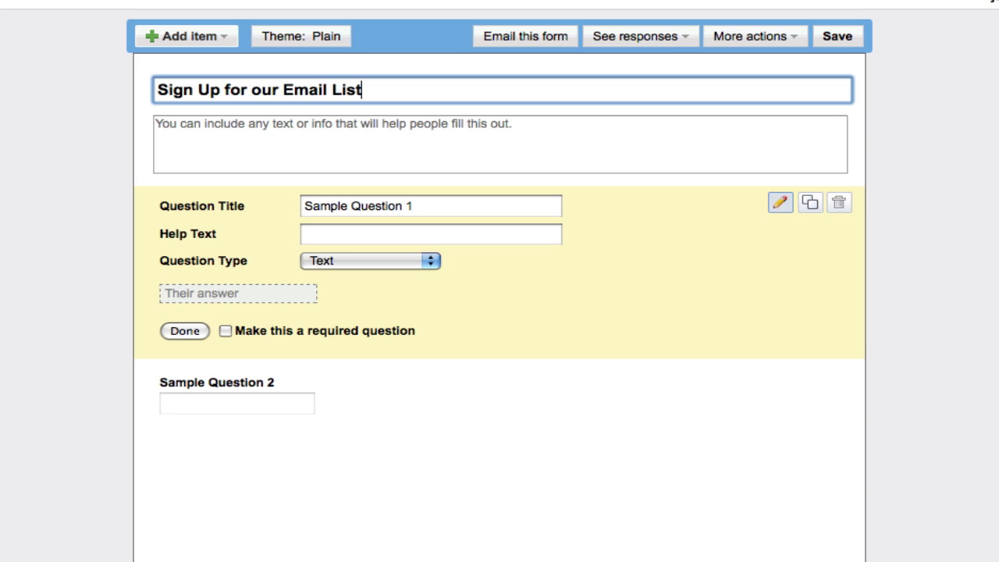
left_click(155, 124)
type("Fi")
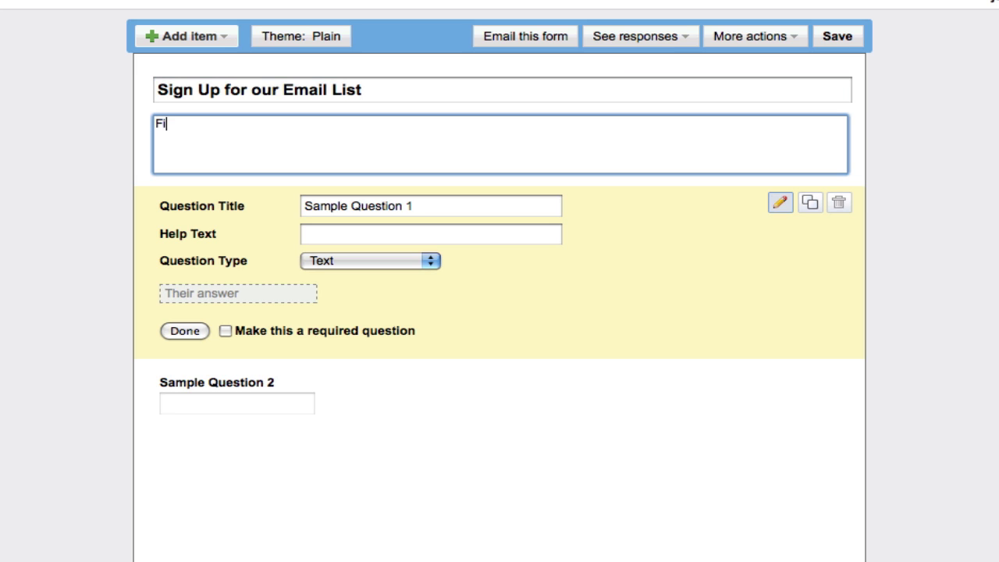
type("ll out the form")
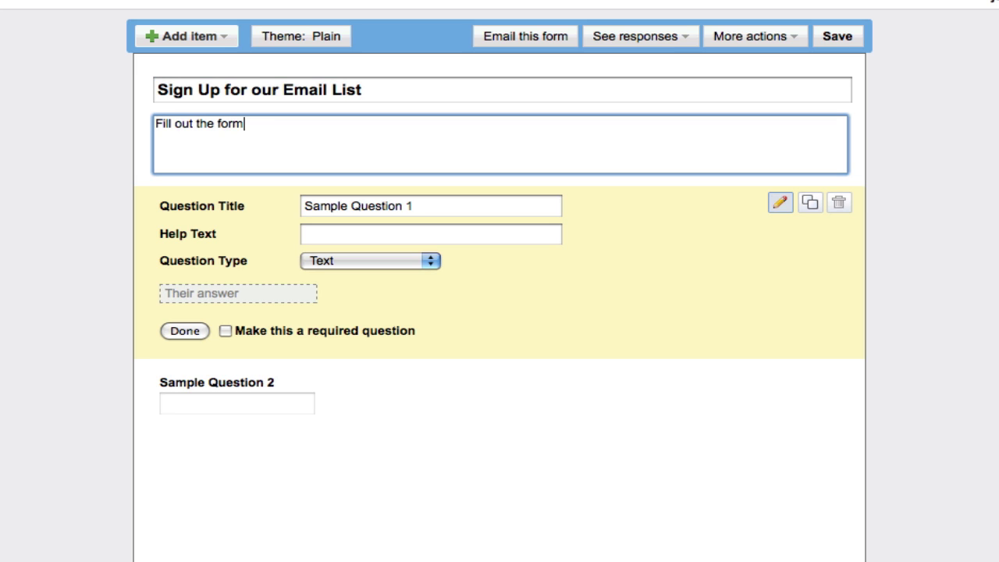
type(" below and jo")
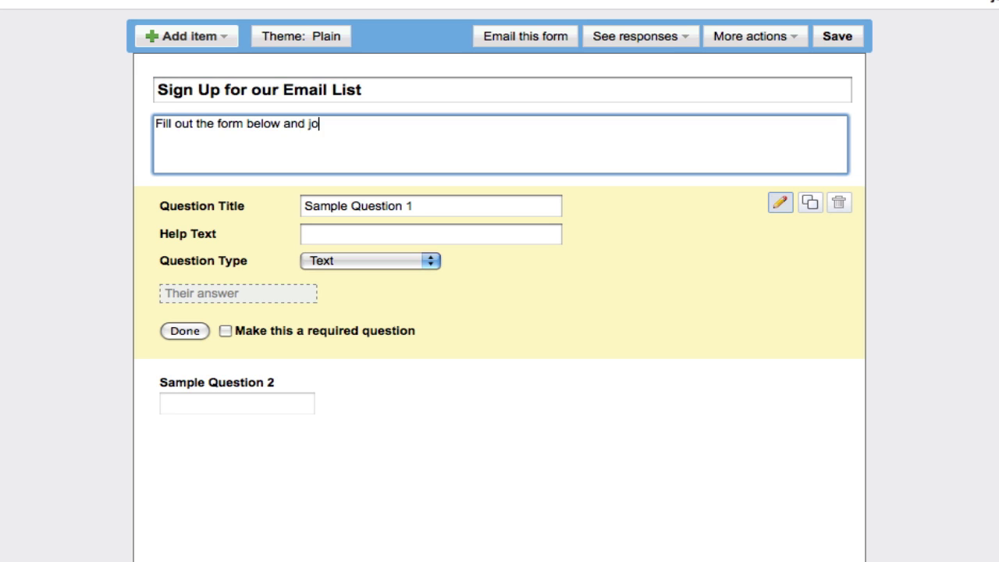
type("in our mailin")
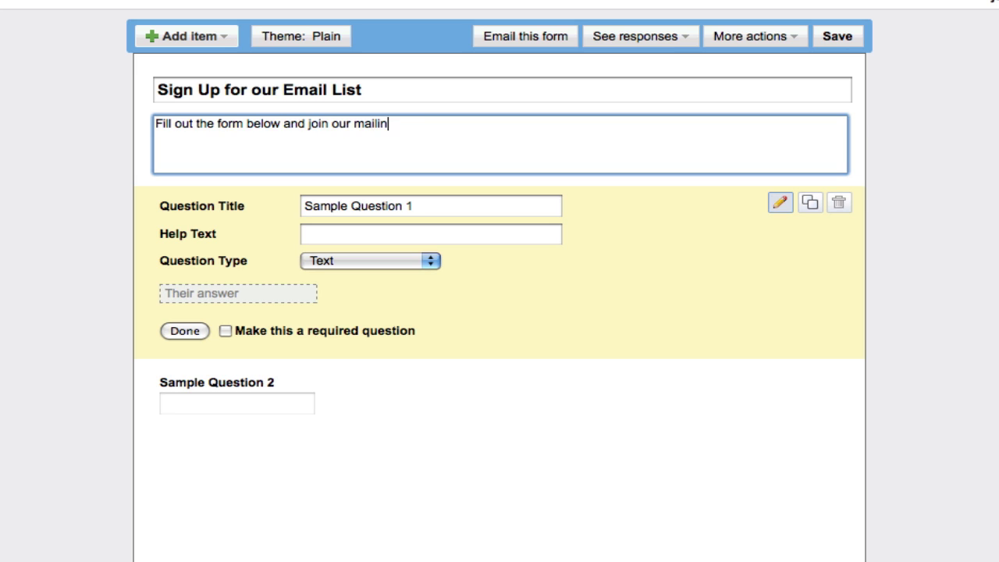
type("g list to get more g")
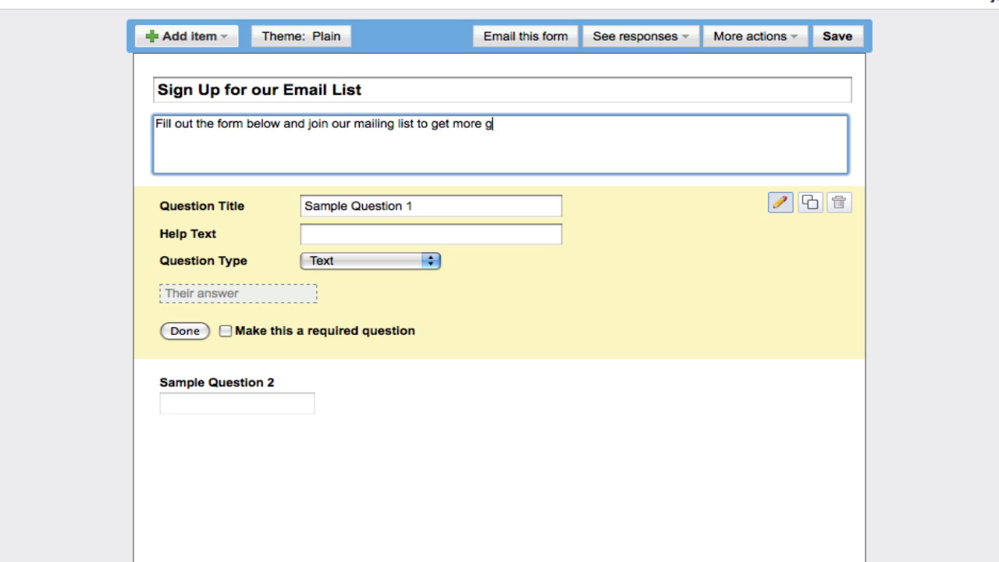
type("reat information from 2")
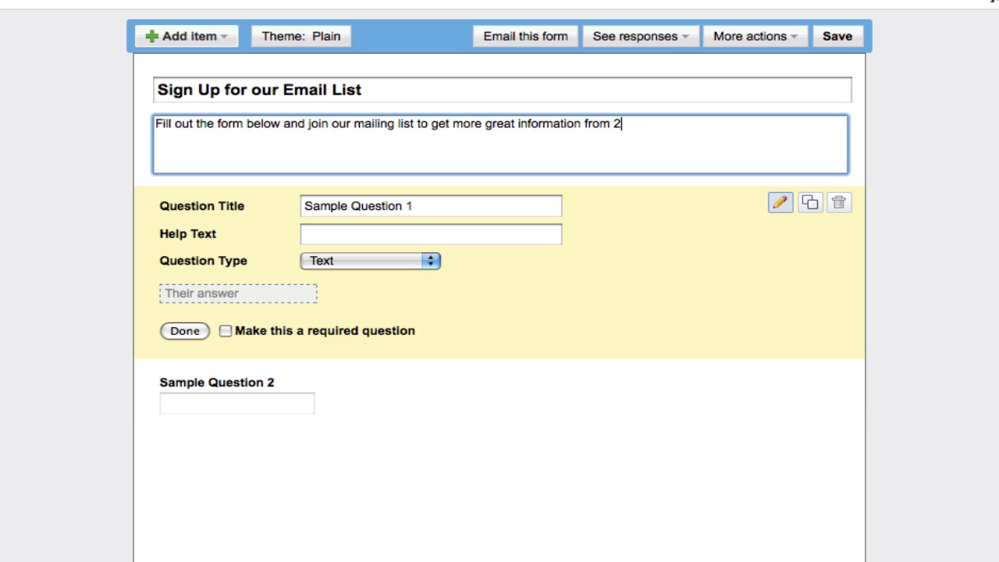
type("10 Consulting.")
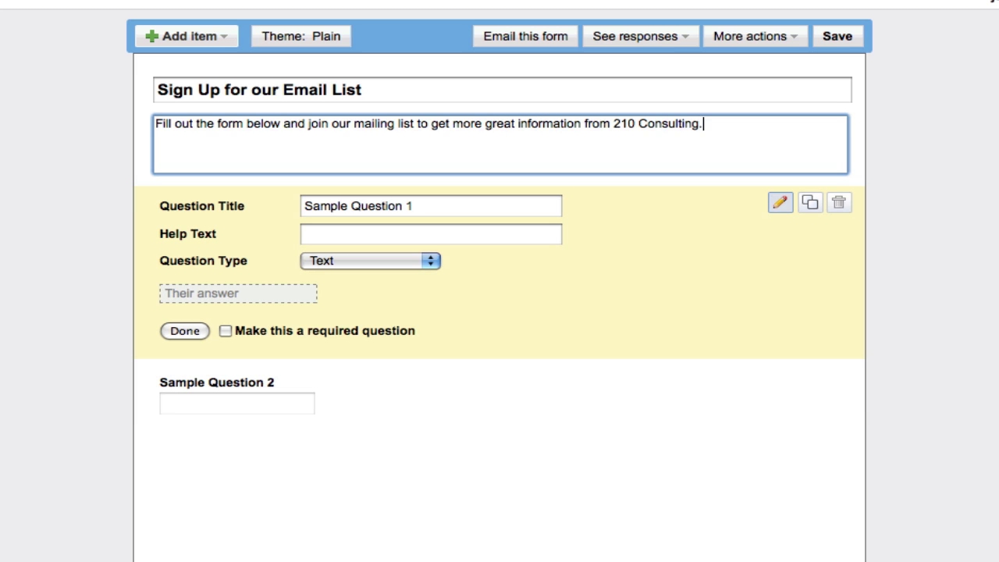
Rename Sample Question 1 to 'Full Name' and make it required.
left_click(361, 209)
triple_click(362, 209)
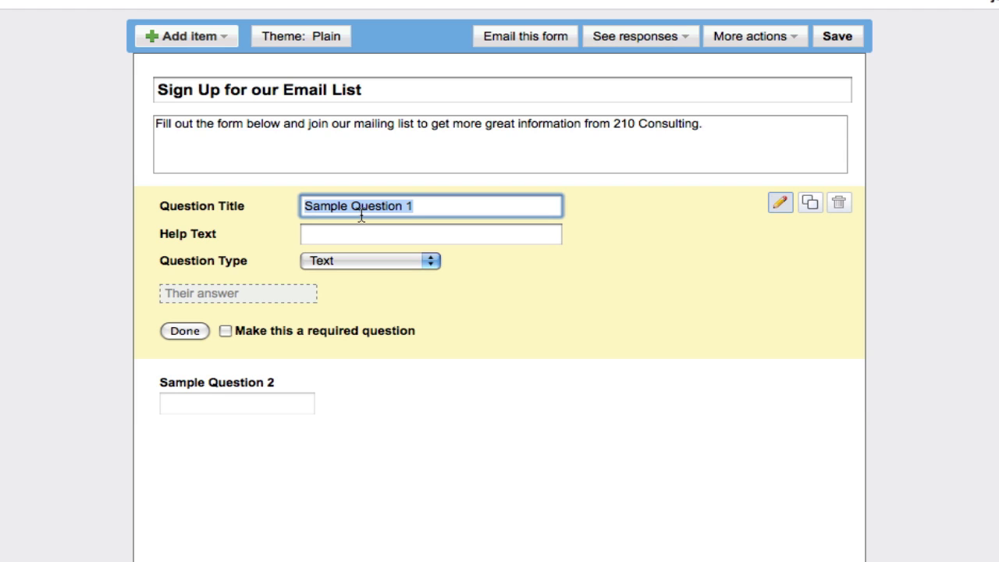
type("Name")
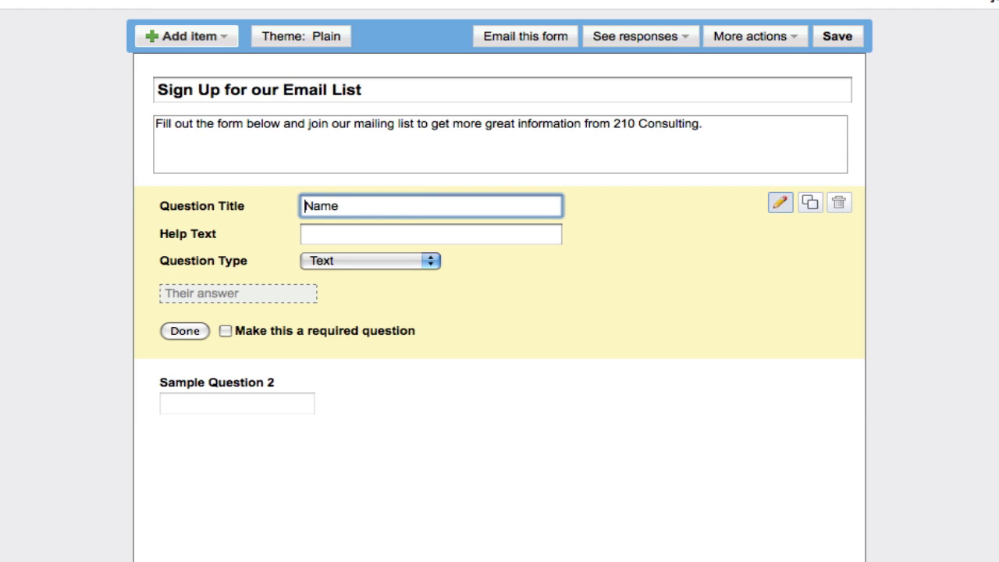
type("Full")
left_click(226, 331)
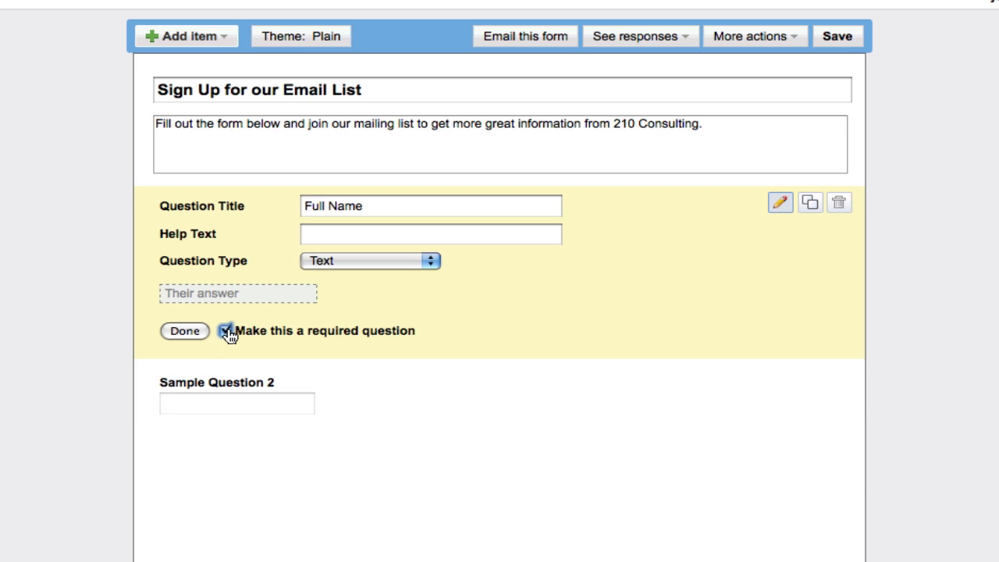
left_click(185, 331)
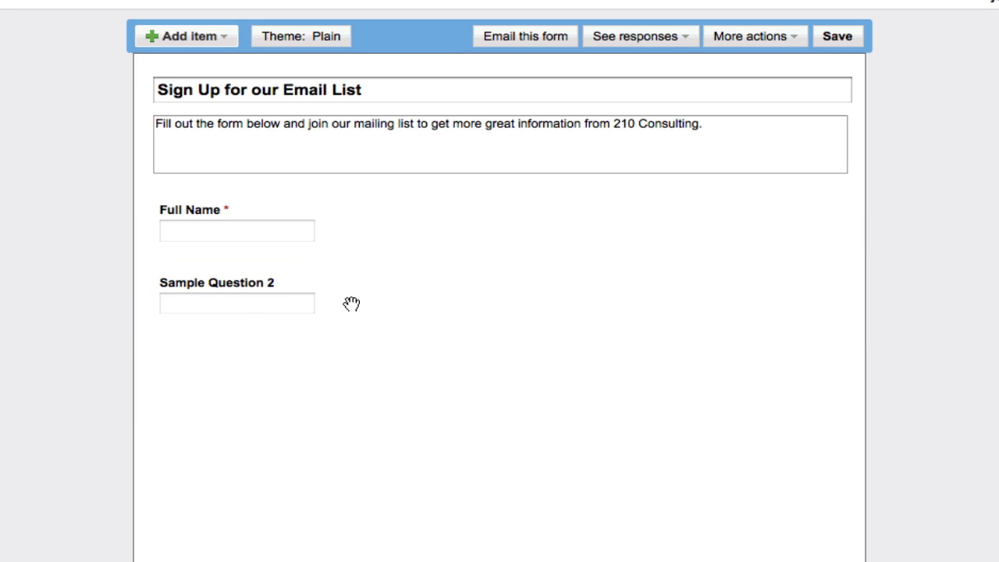
Rename Sample Question 2 to 'Email Address:' and make it required.
left_click(781, 278)
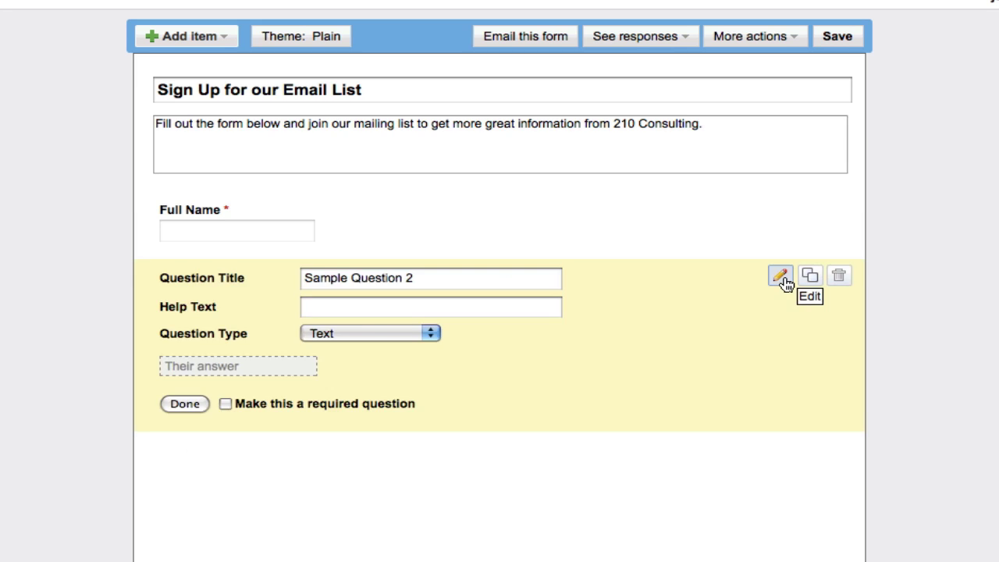
triple_click(448, 288)
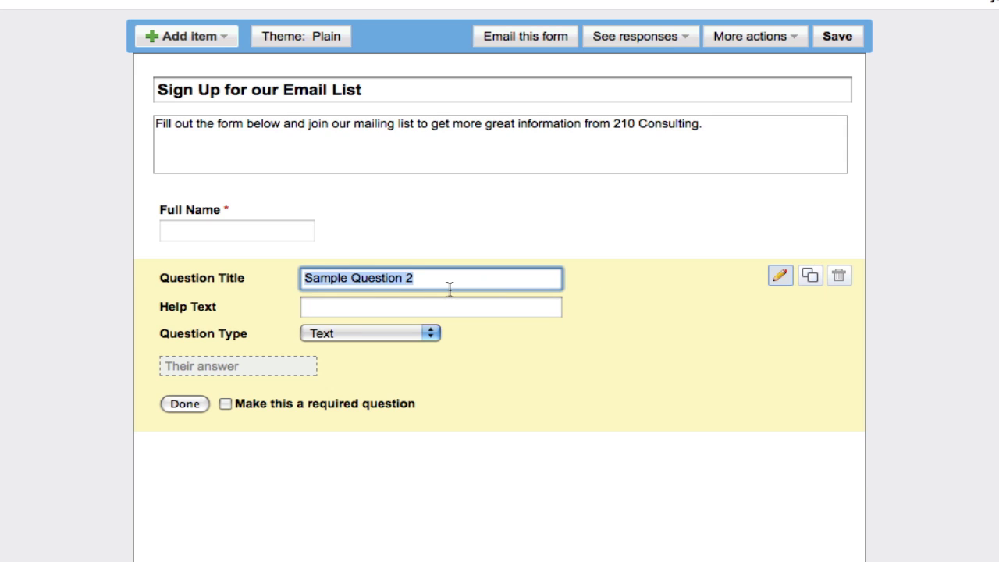
type("Email")
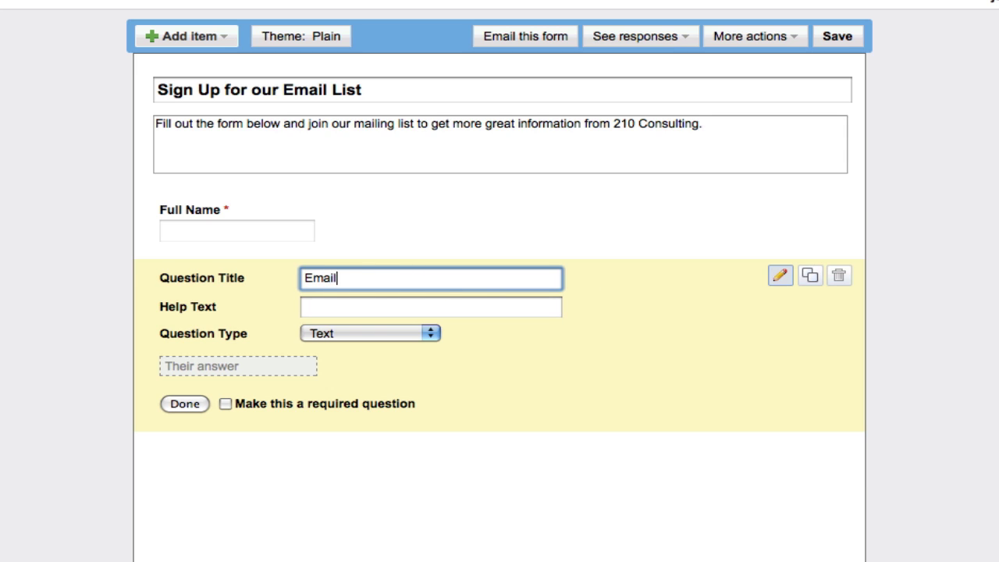
type(" Address:")
left_click(227, 405)
left_click(195, 406)
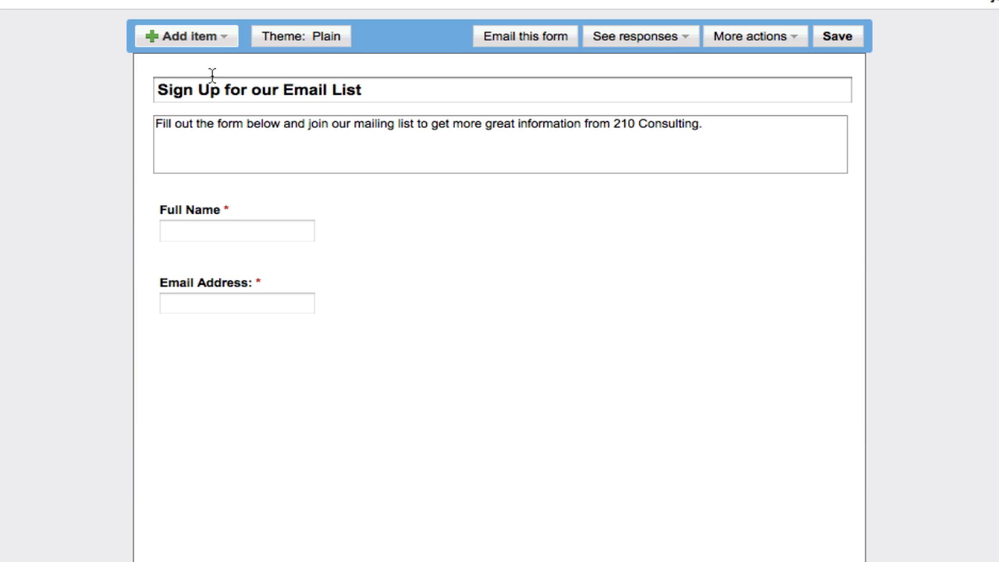
Add a multiple-choice question titled 'Would you like to join our mailing list?'.
left_click(215, 42)
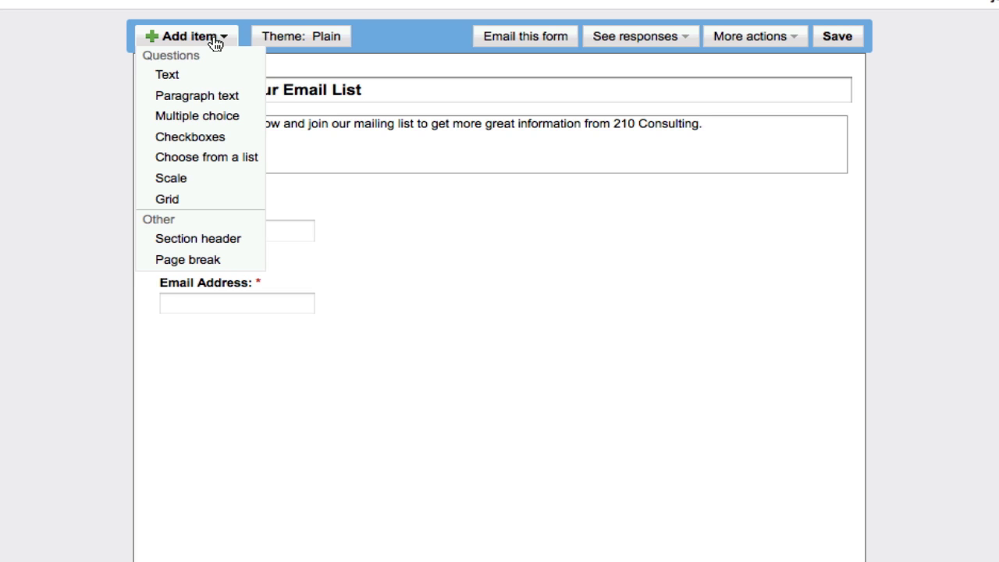
left_click(219, 121)
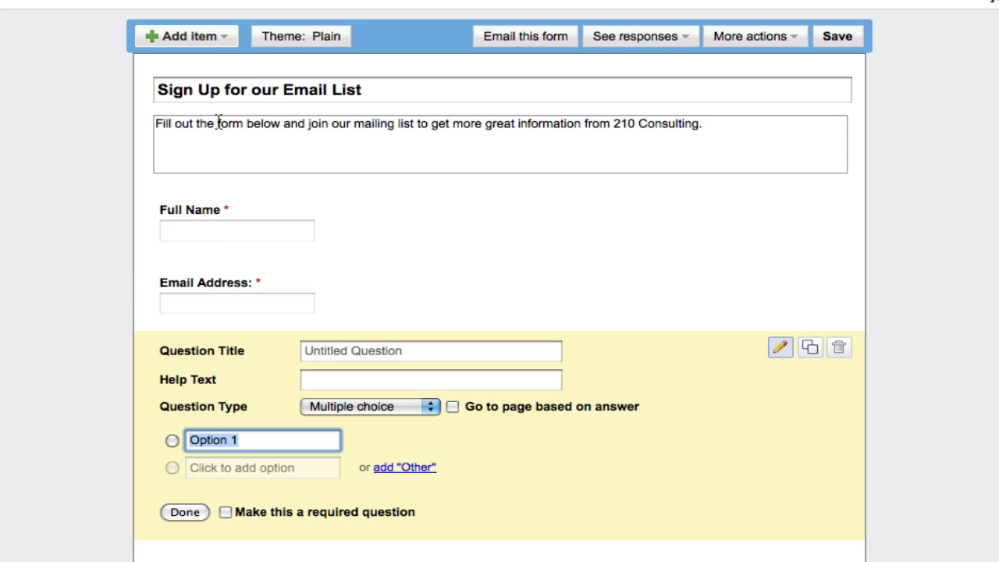
left_click(361, 357)
type("Would ")
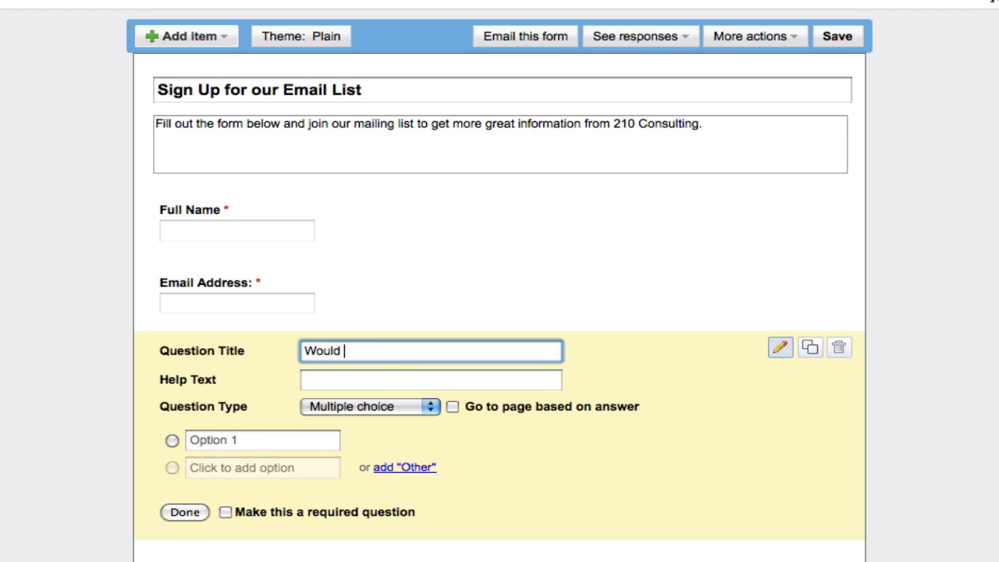
type("you like to joi")
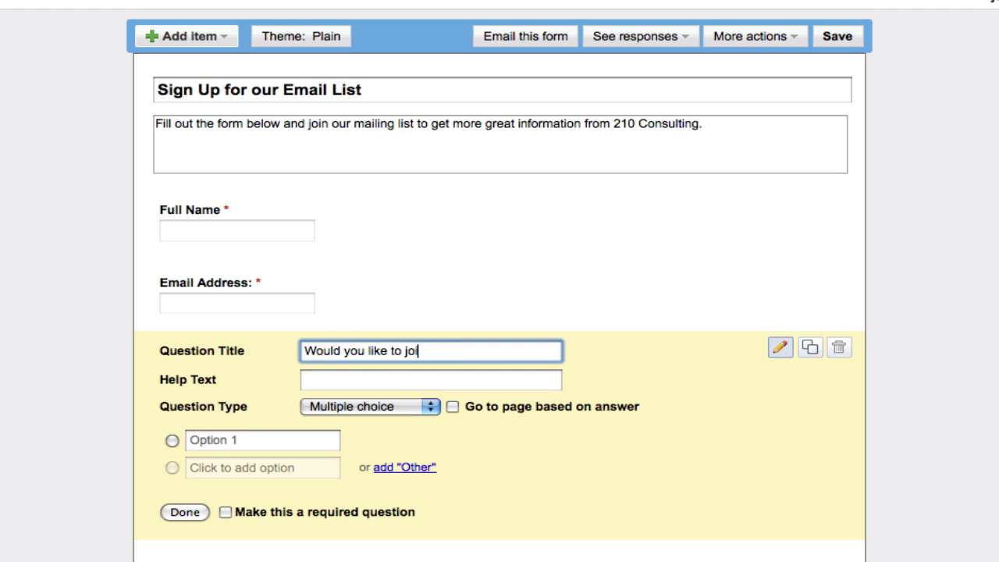
type("n our mailing list?")
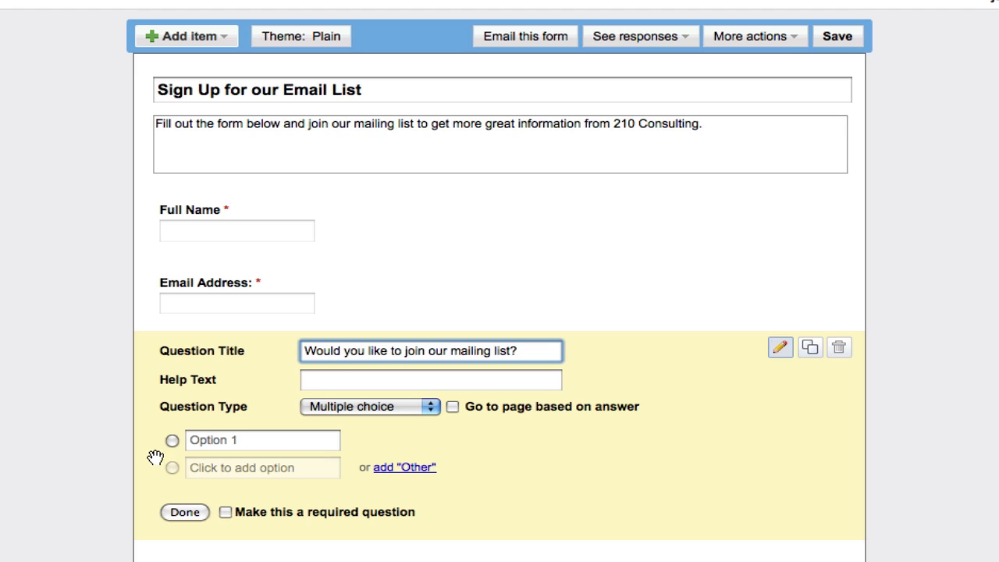
Give the mailing-list question the answers Yes and No and make it required.
left_click(203, 440)
type("Yes")
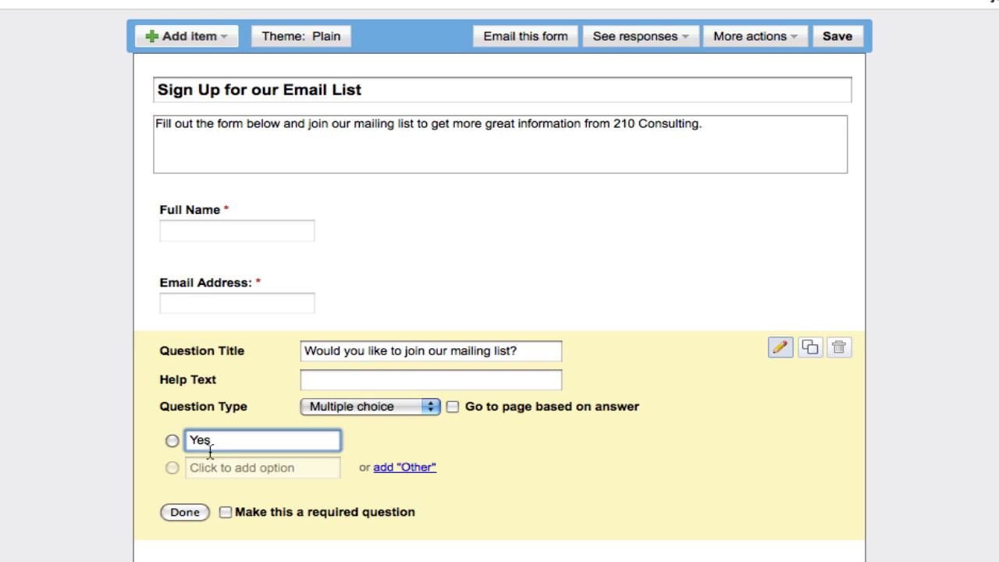
left_click(218, 466)
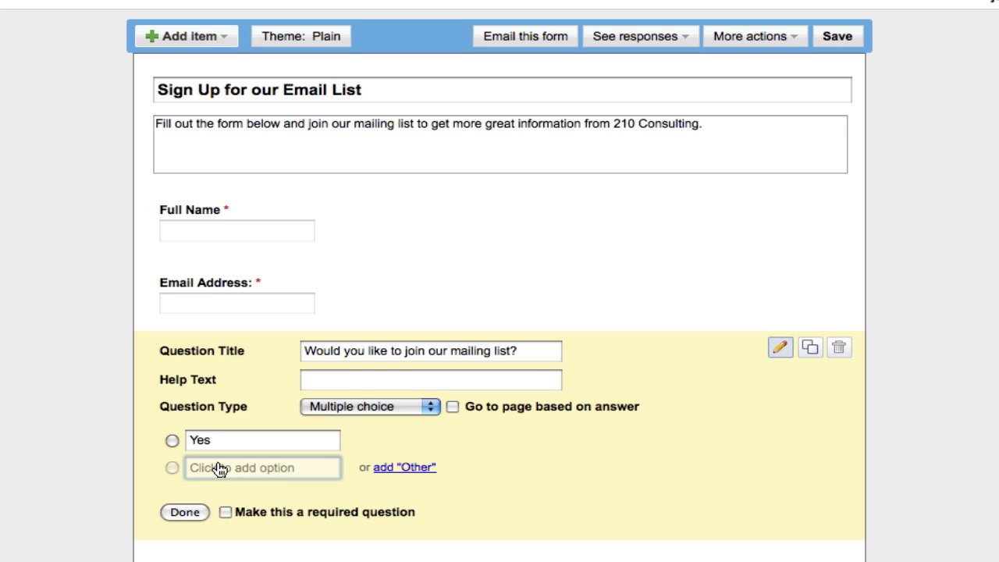
type("No")
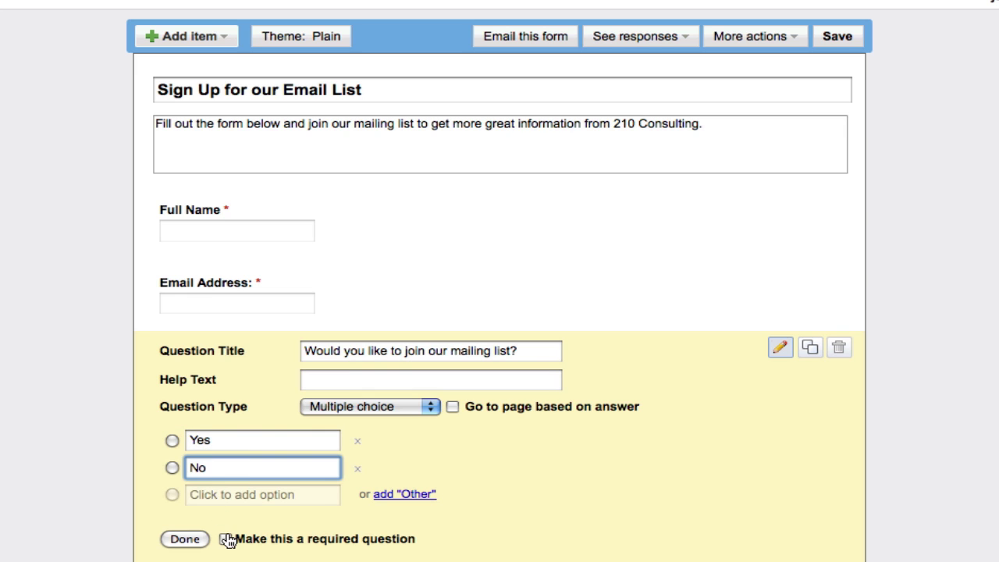
left_click(225, 540)
left_click(185, 539)
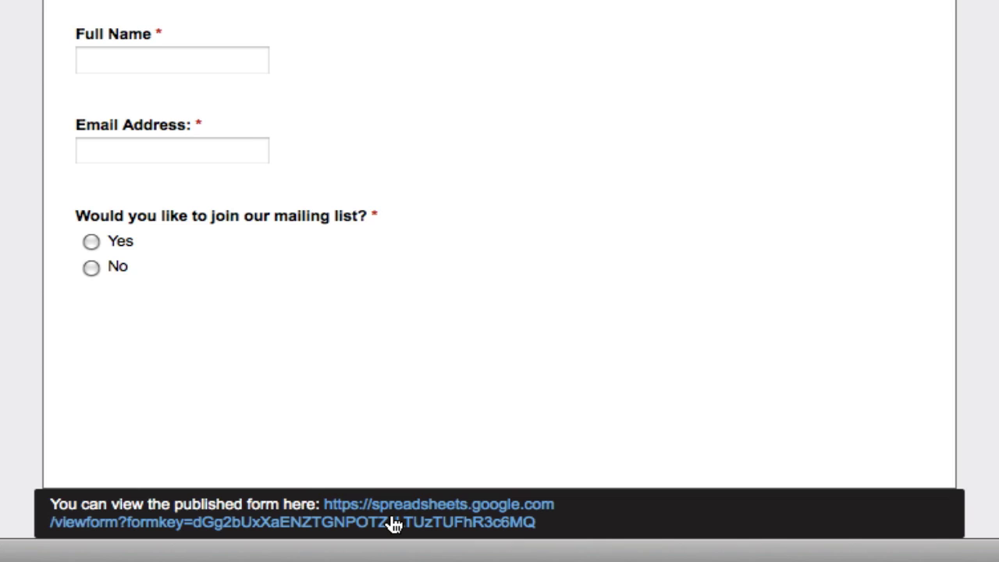
scroll(499, 281, "up", 3)
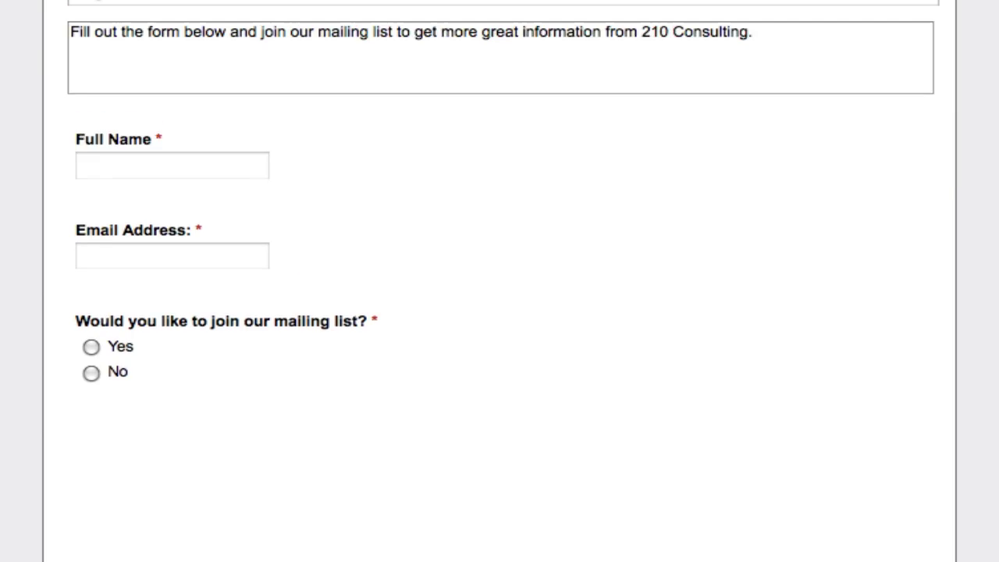
Copy the form's iframe embed code from the Embed dialog under More actions.
left_click(866, 51)
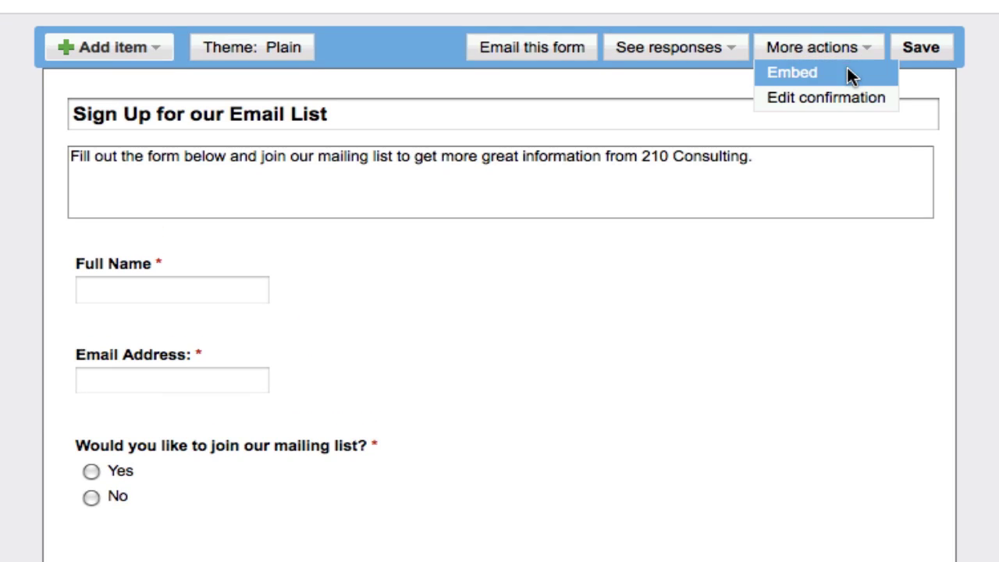
left_click(789, 74)
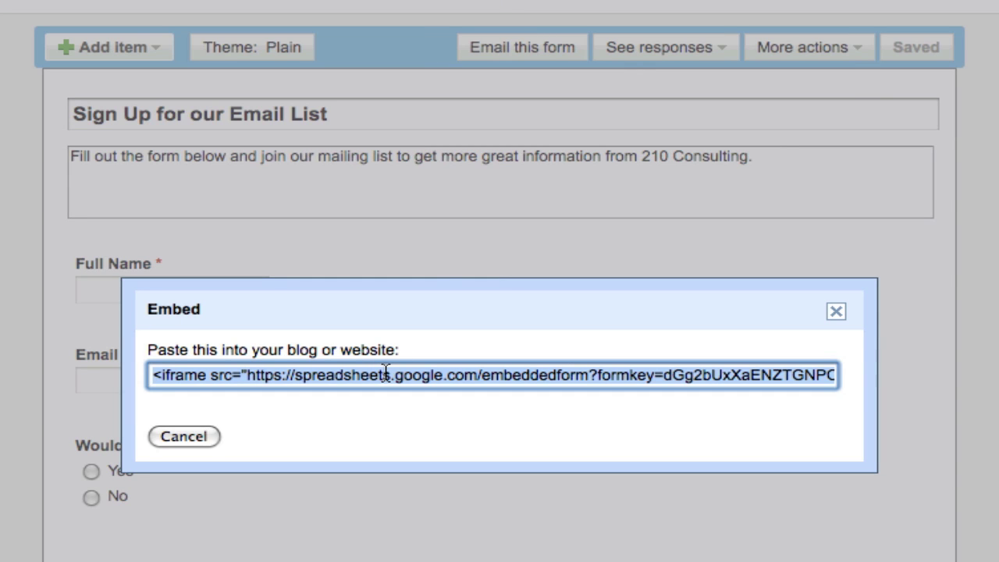
left_click(835, 311)
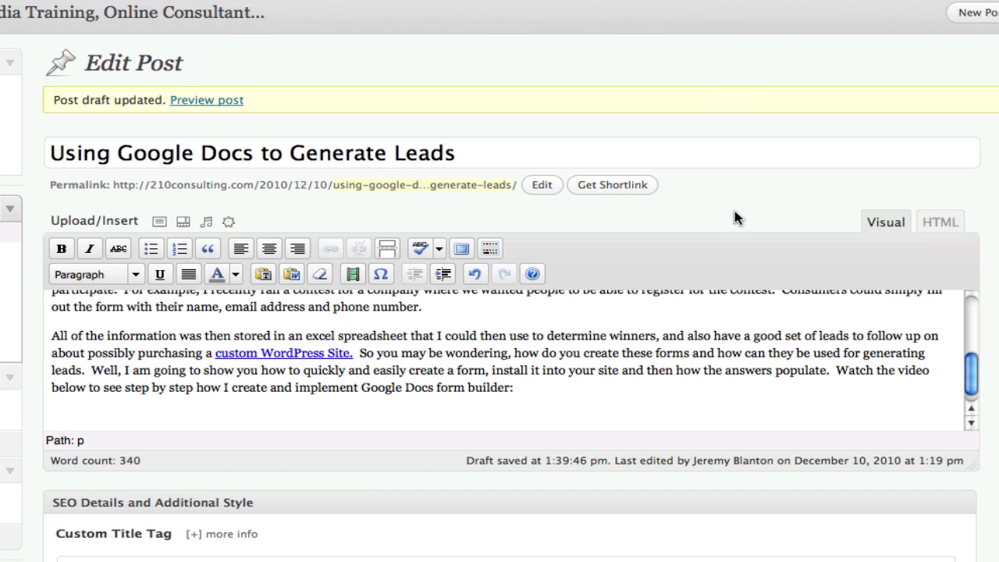
Paste the form's iframe code in the HTML view below the post's last paragraph.
scroll(664, 409, "down", 1)
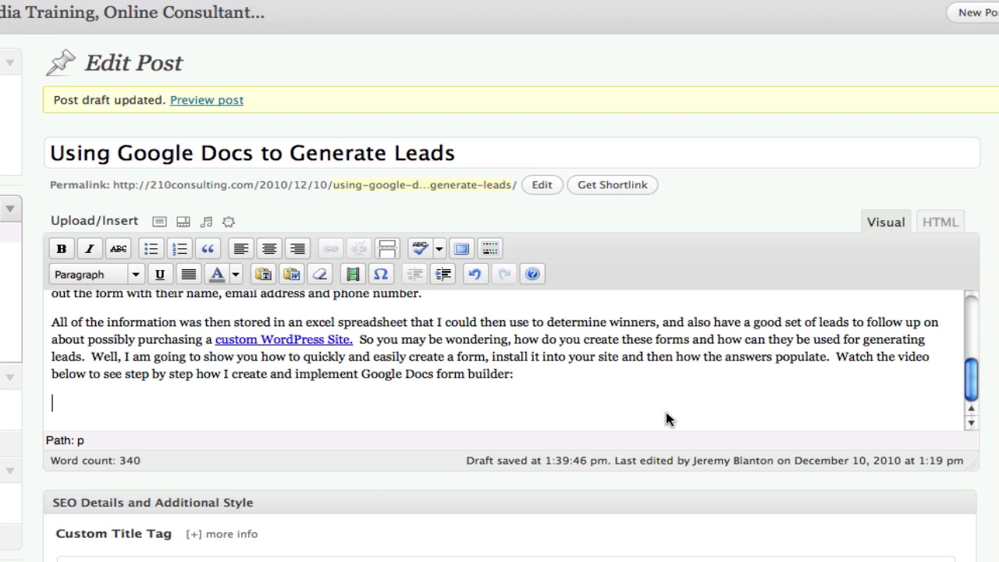
left_click(936, 228)
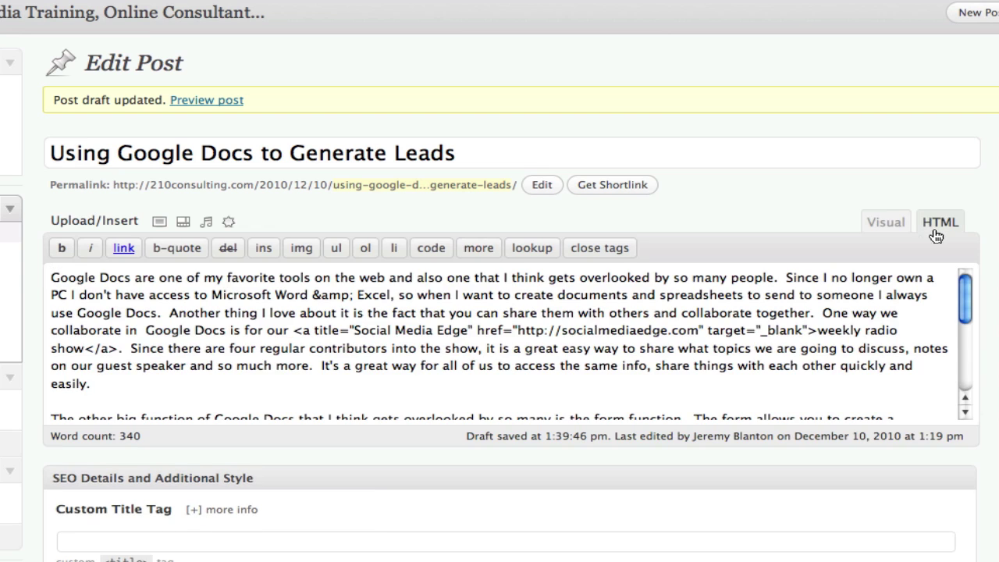
scroll(870, 291, "down", 5)
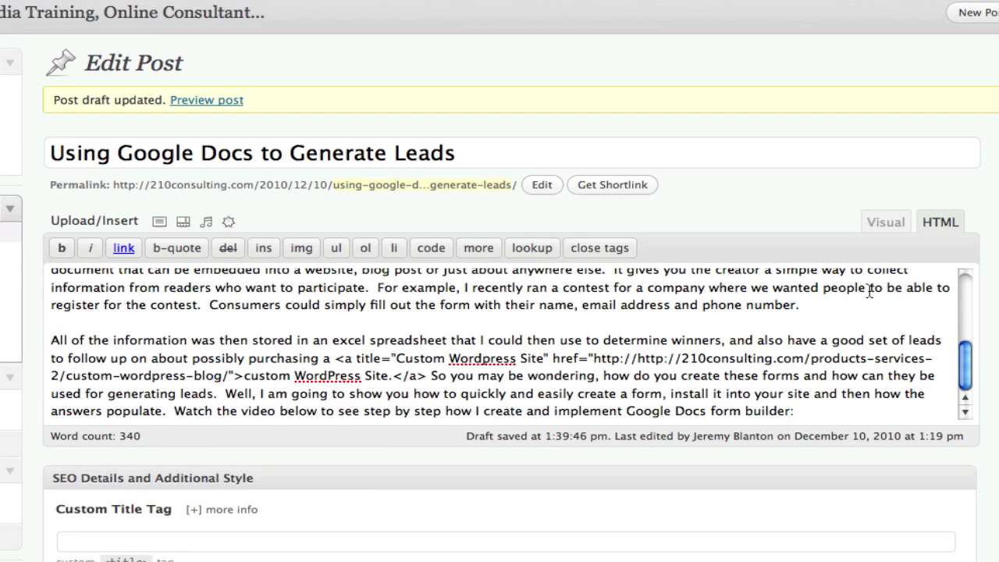
left_click(805, 421)
key("Return")
key("Return")
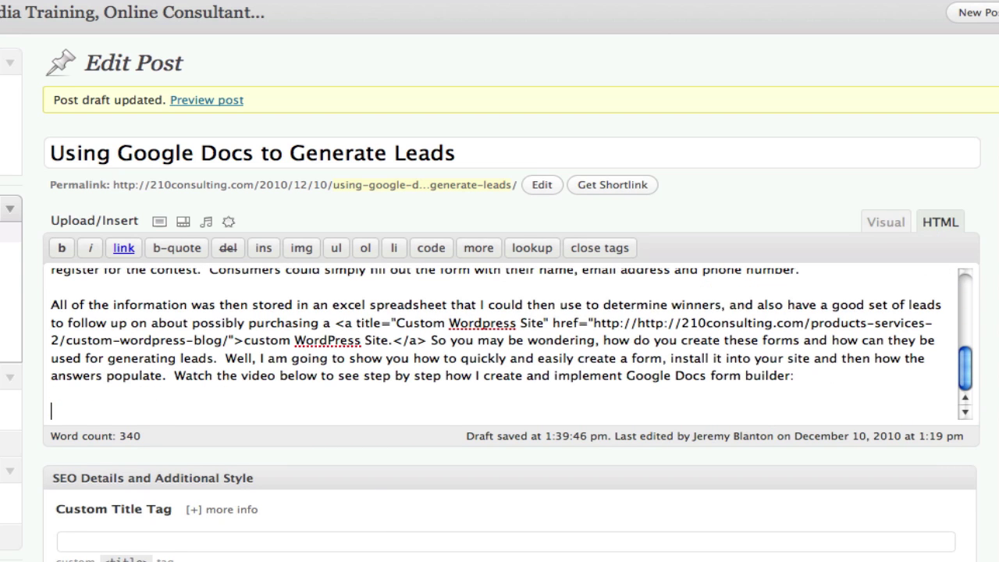
type("<iframe src=\"https://spreadsheets.google.com/embeddedform?formkey=dGg2bUxXaENZTGNPOTZJLTUzTUFhR3c6MQ\" width=\"760\" height=\"644\" frameborder=\"0\" marginheight=\"0\" marginwidth=\"0\">Loading...</iframe>")
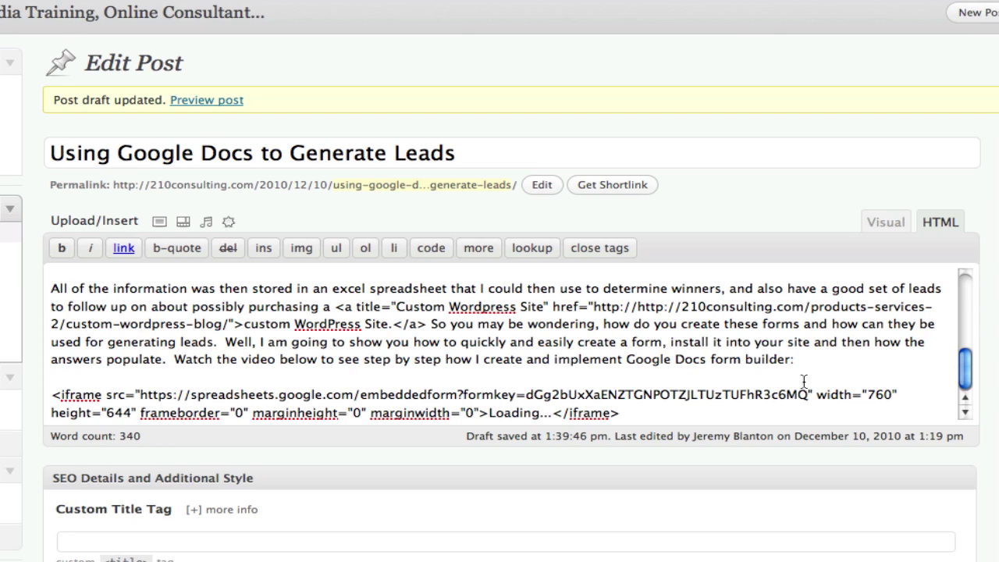
Resize the iframe from 760×644 to width 600 and height 550.
double_click(879, 394)
type("600")
left_click_drag(107, 413, 132, 412)
type("550")
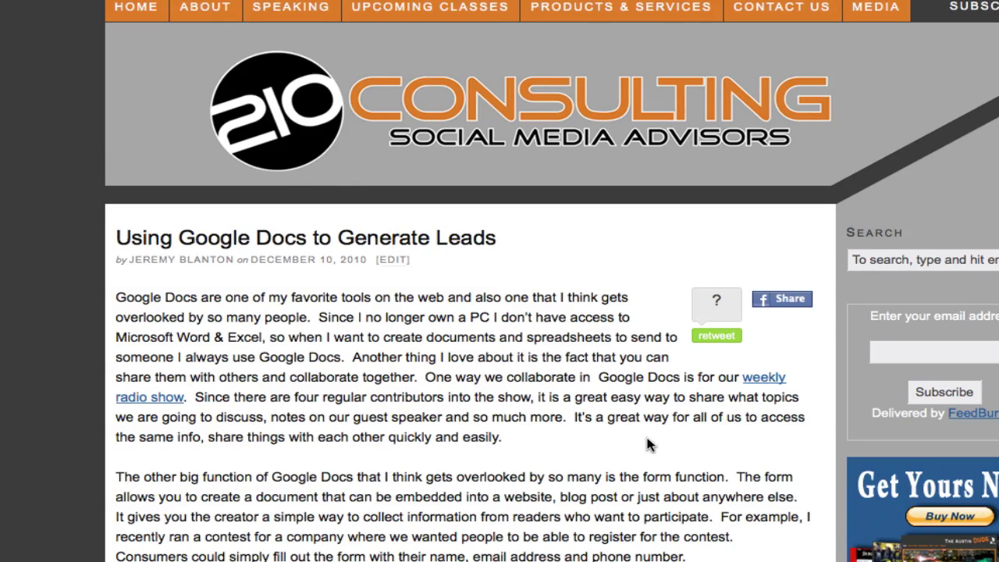
Enter a test sign-up's full name and e-mail address, choose Yes, and submit the form.
scroll(648, 445, "down", 10)
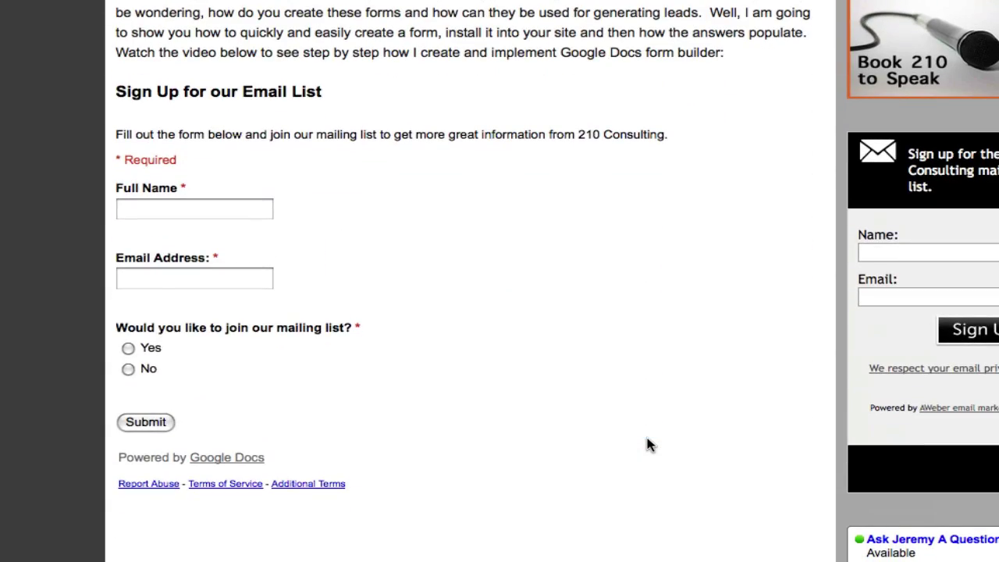
scroll(648, 445, "down", 1)
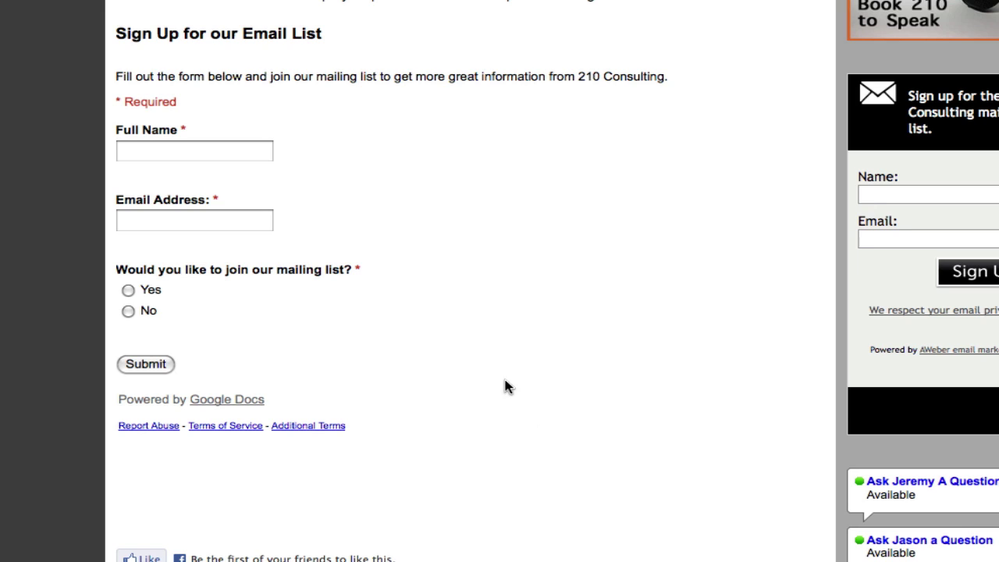
left_click(151, 152)
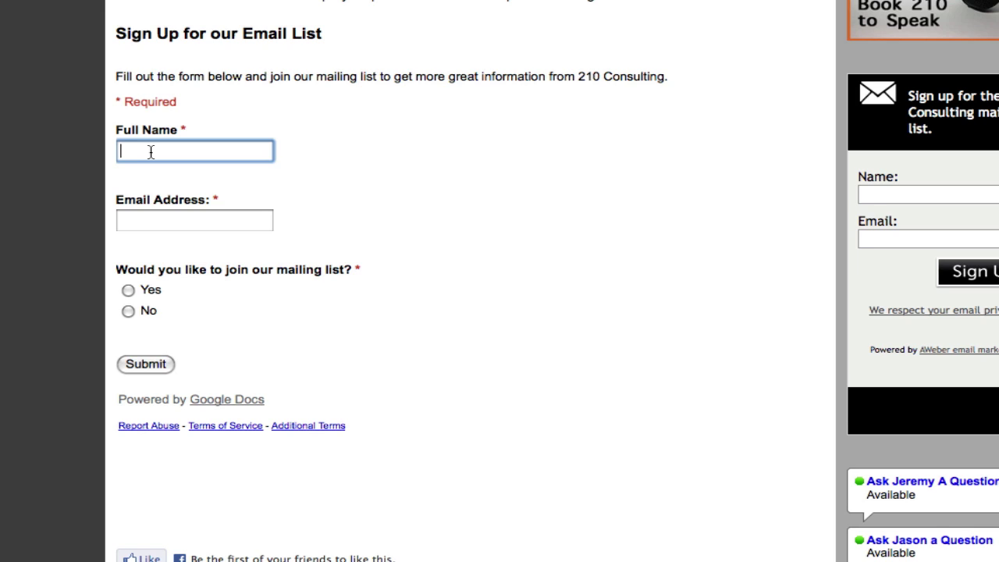
key("Tab")
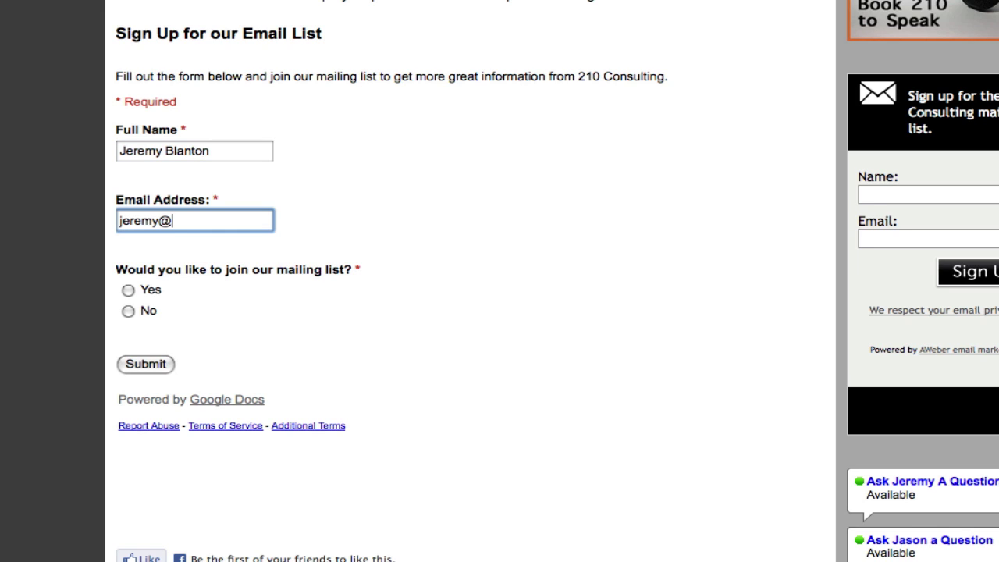
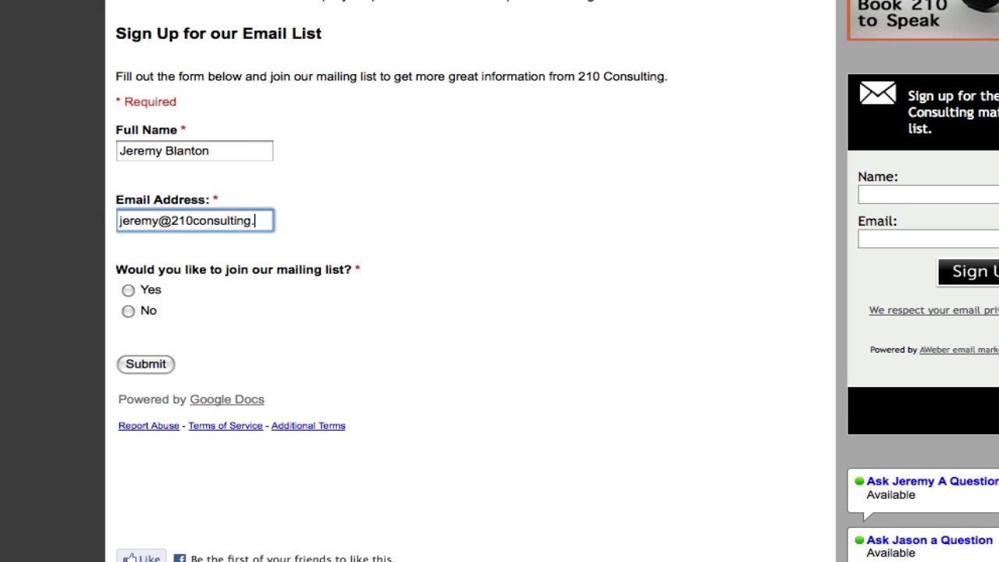
left_click(128, 291)
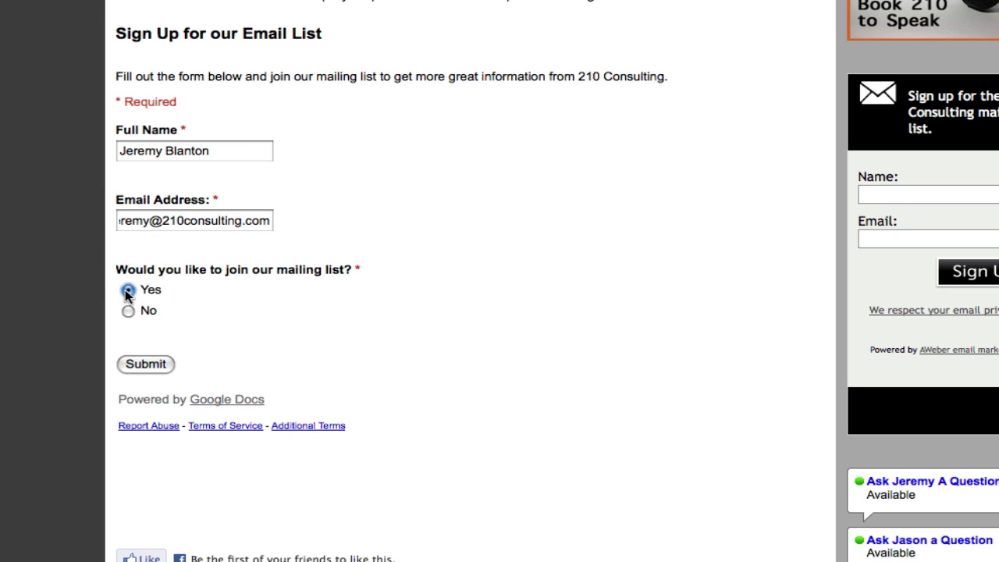
left_click(154, 363)
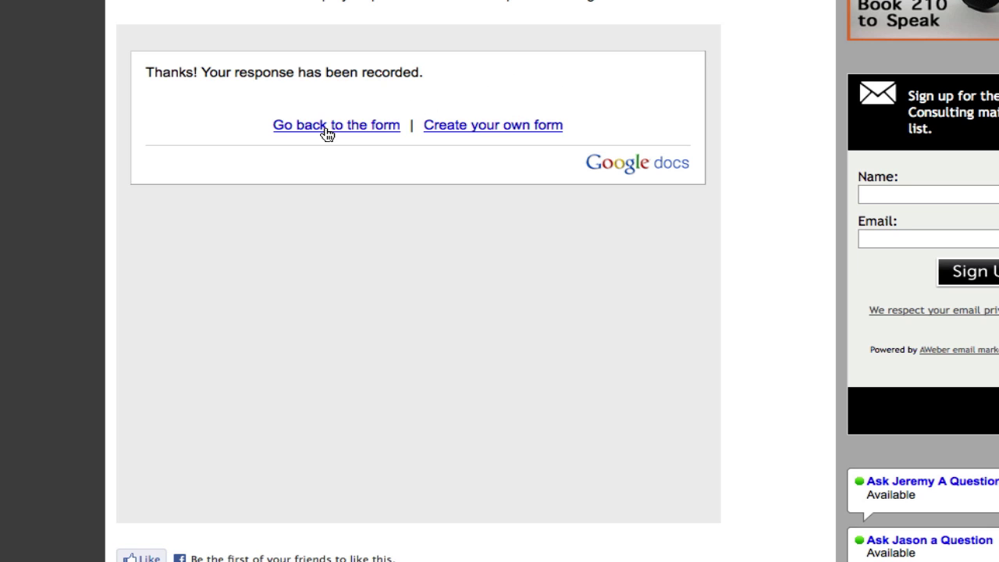
Switch to the Google Docs file list and refresh it to reach the response spreadsheet.
scroll(328, 129, "up", 3)
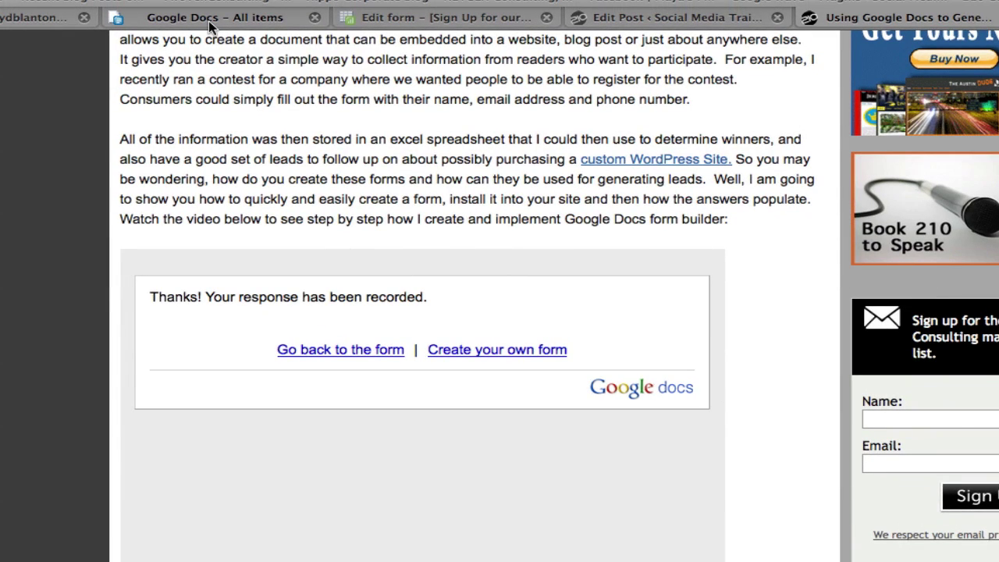
left_click(208, 21)
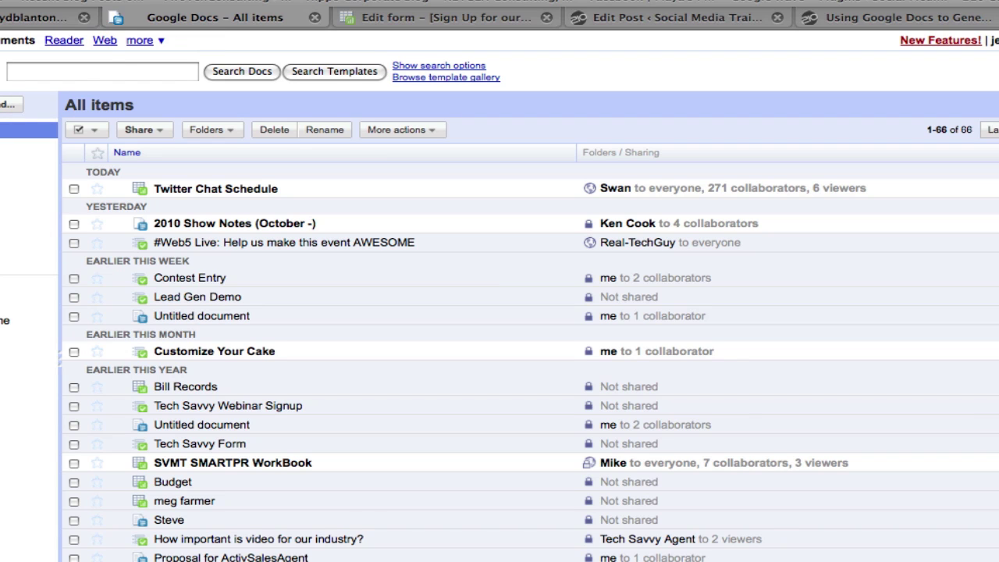
key("super+r")
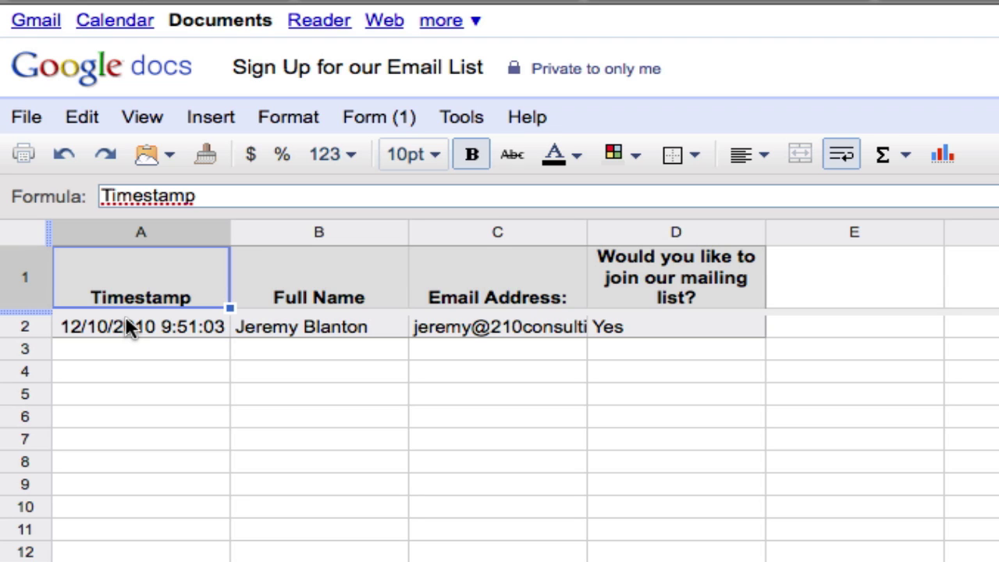
Select row 2 with the test response and give it a bright green background.
left_click(126, 320)
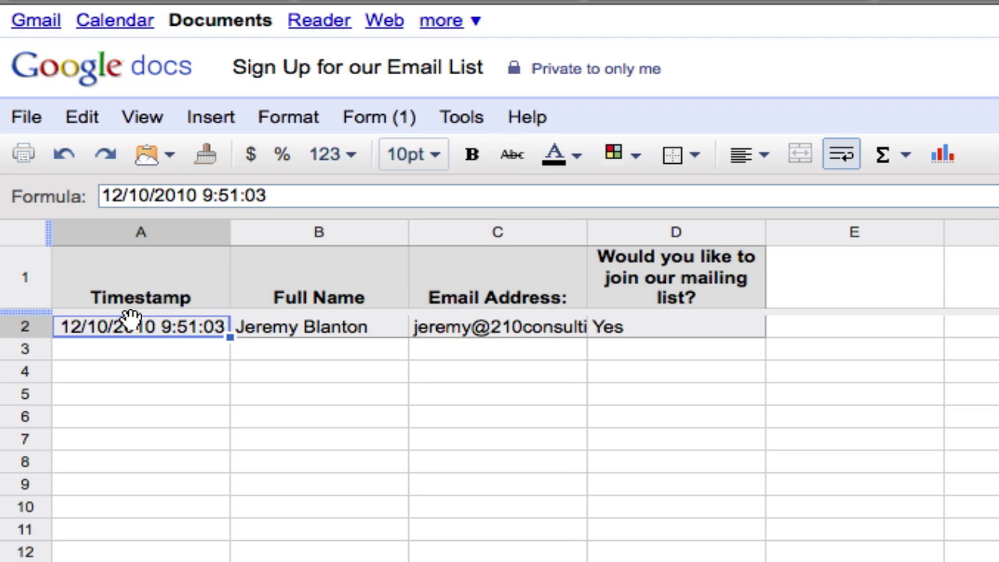
left_click(19, 326)
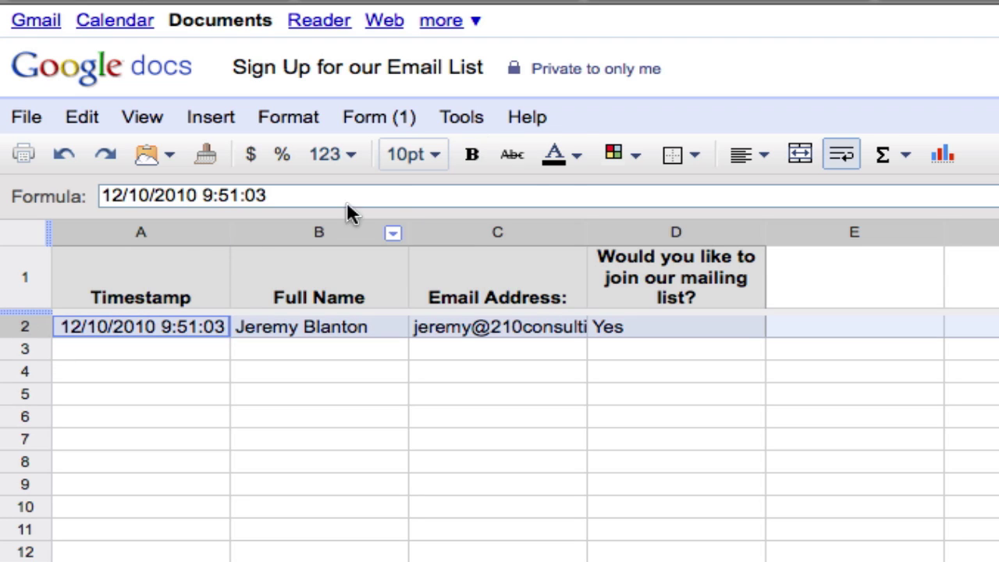
left_click(629, 153)
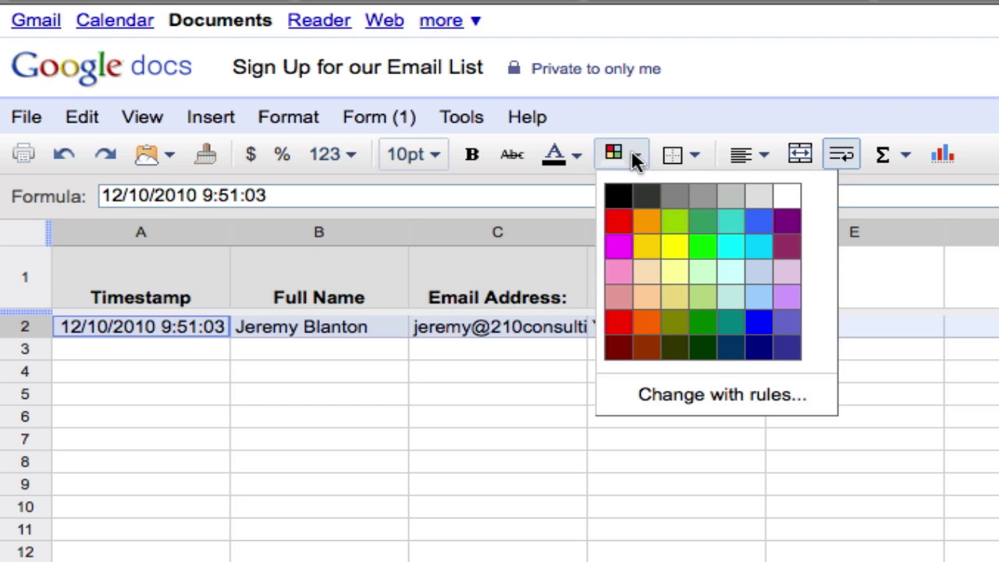
left_click(703, 248)
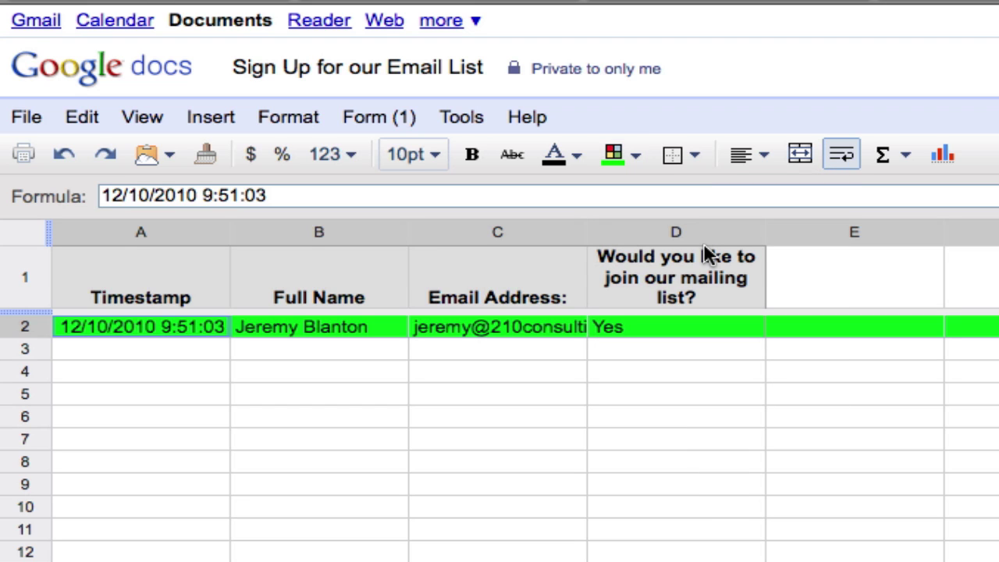